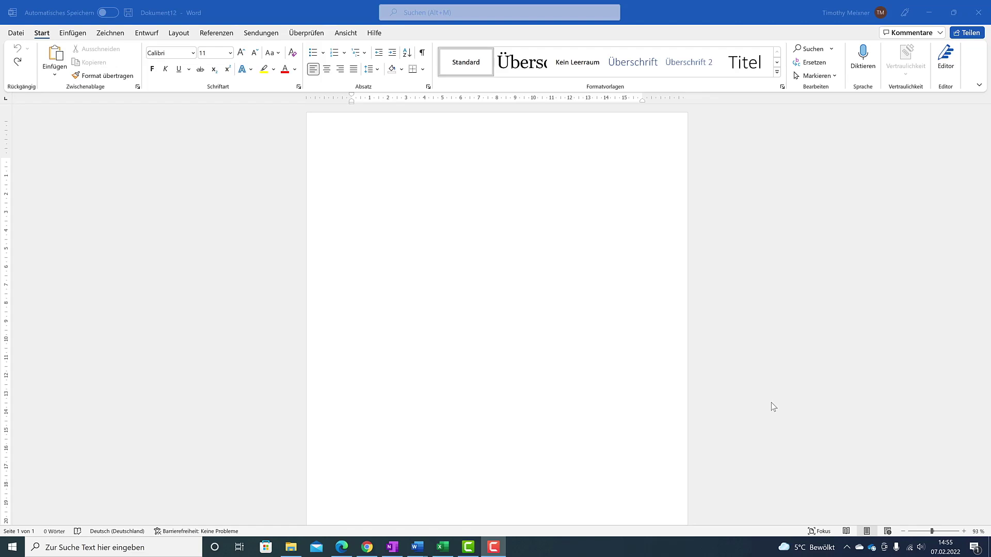
Check the contact list workbook in Excel, then return to the blank Word document.
click(771, 403)
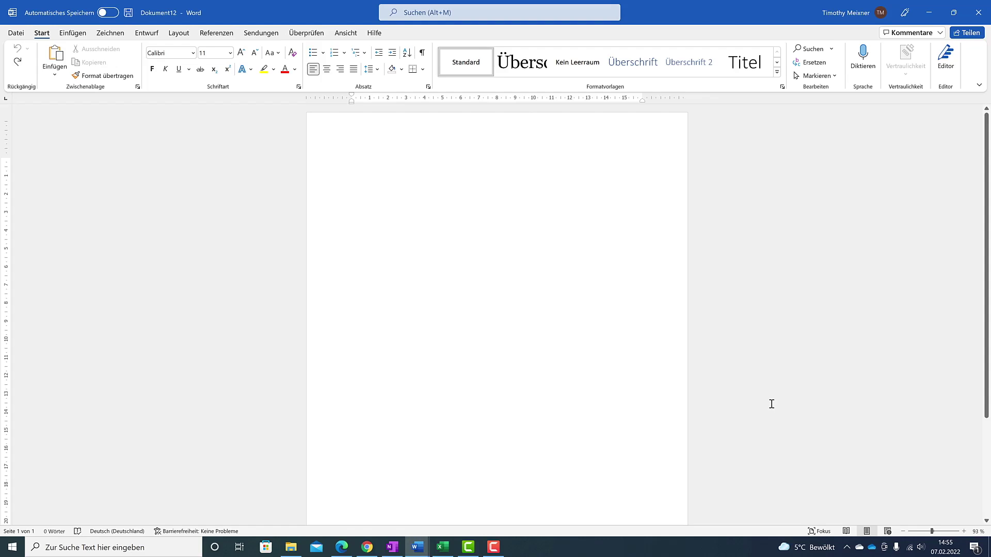
key(alt+Tab)
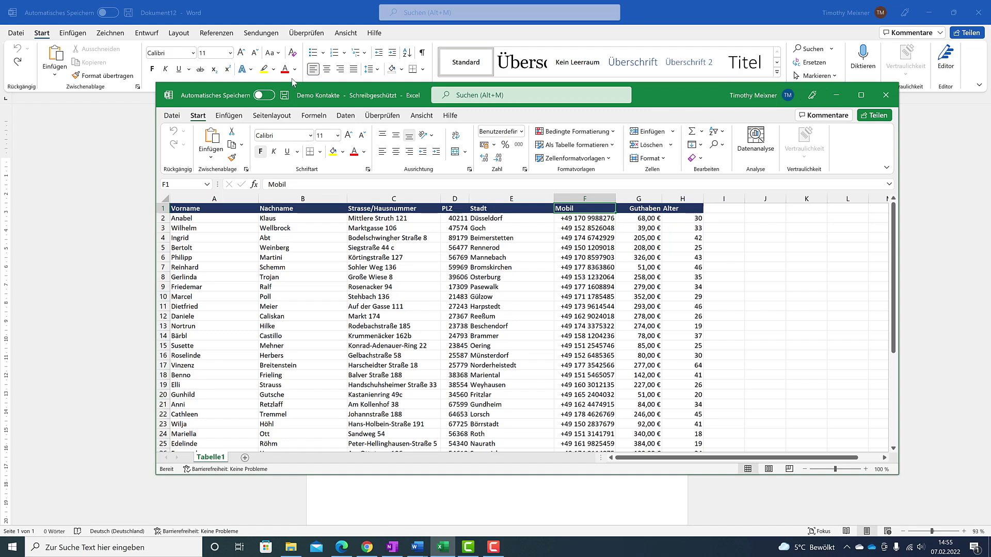
click(836, 96)
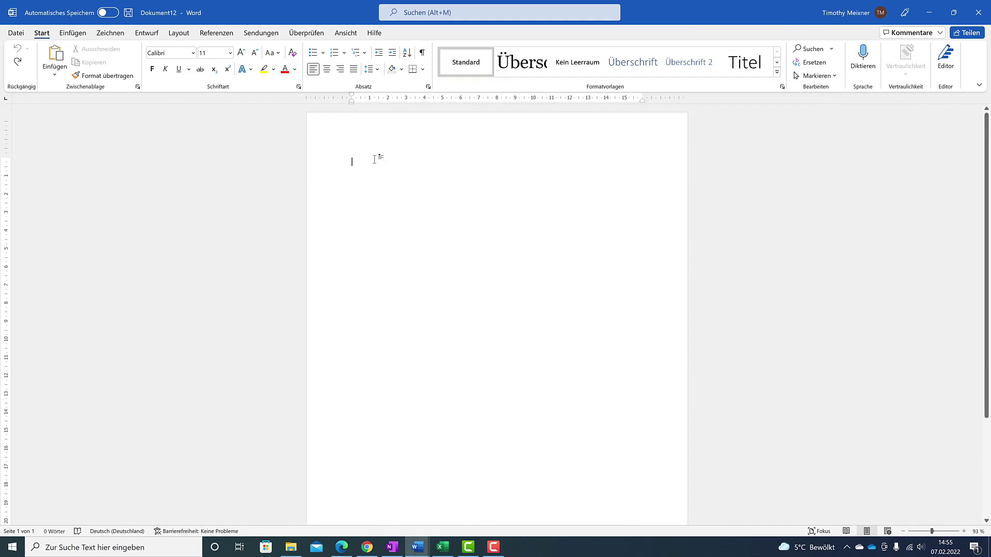
Start an envelope merge, try B6 and C6, then choose the DL (110 x 220 mm) envelope size.
click(269, 35)
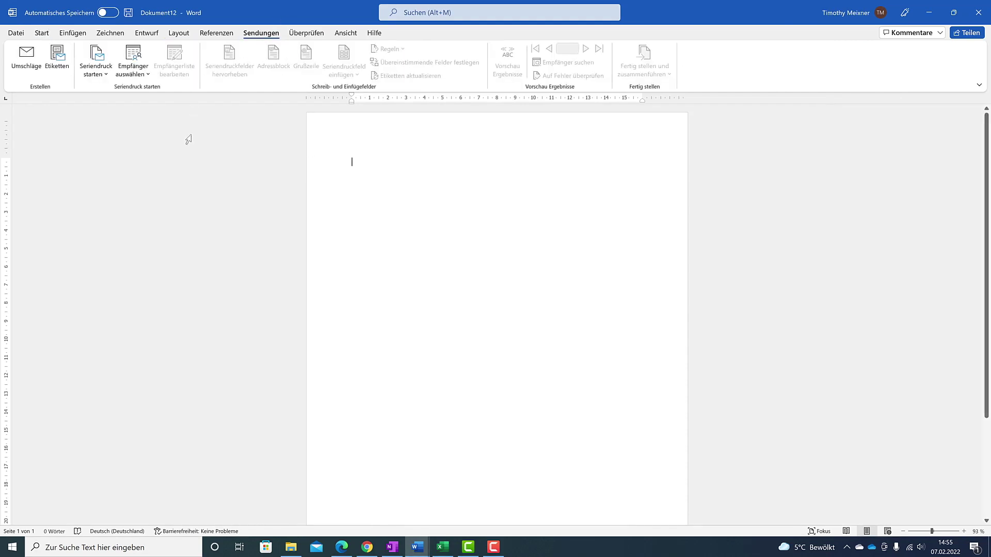
click(110, 78)
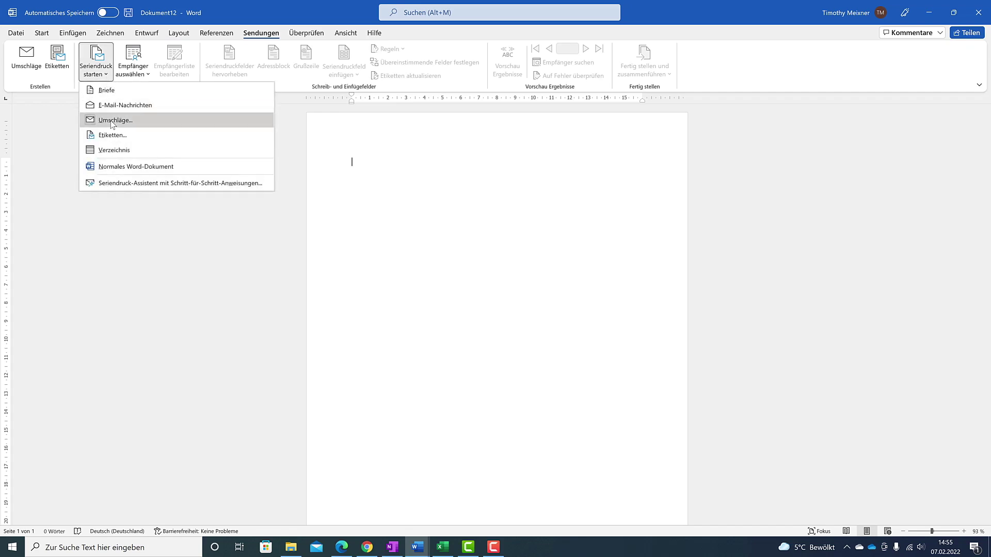
click(112, 121)
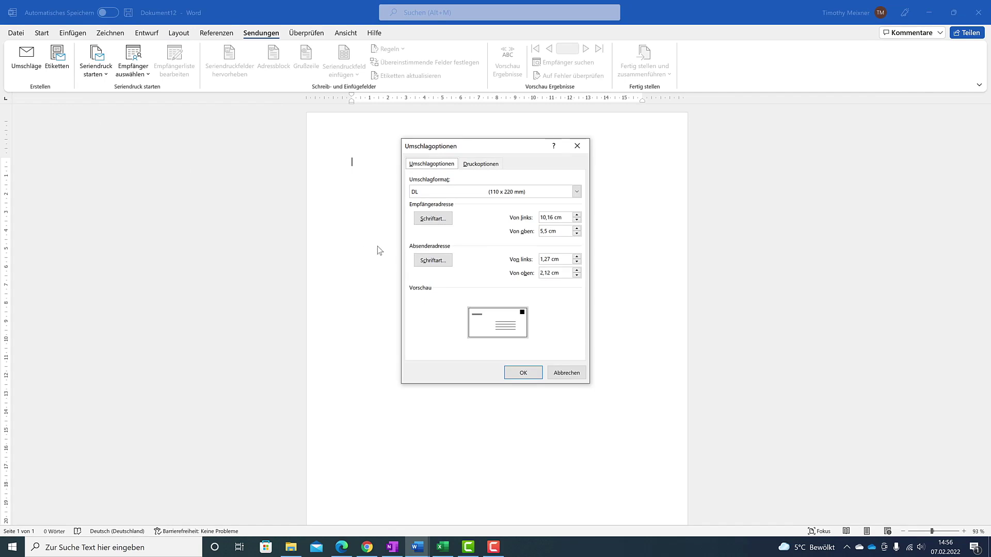
click(468, 195)
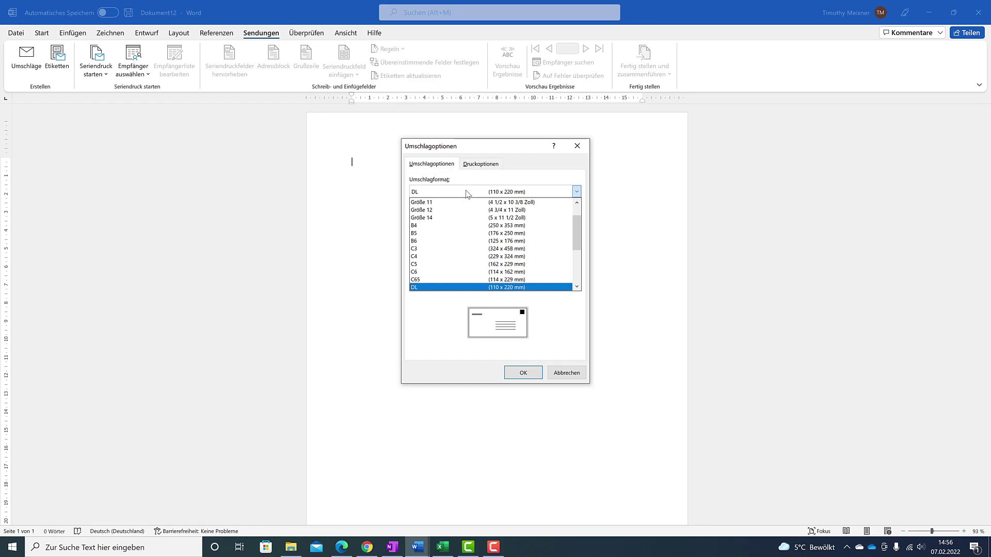
click(449, 241)
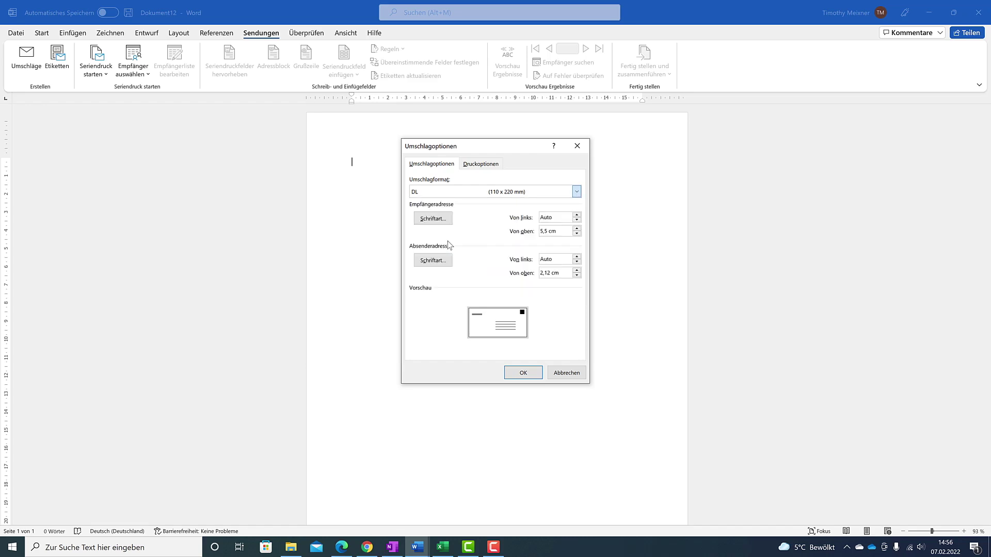
click(452, 192)
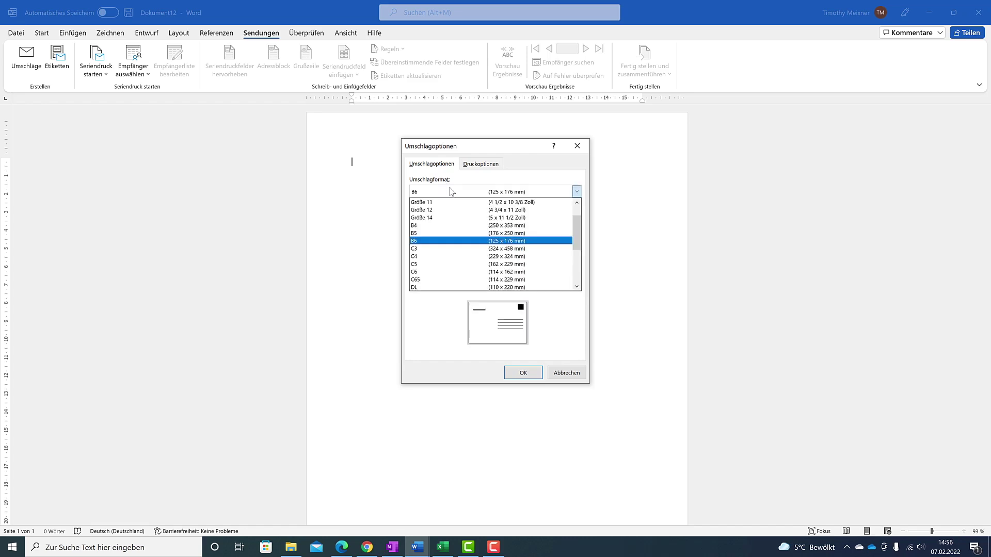
click(462, 272)
click(479, 192)
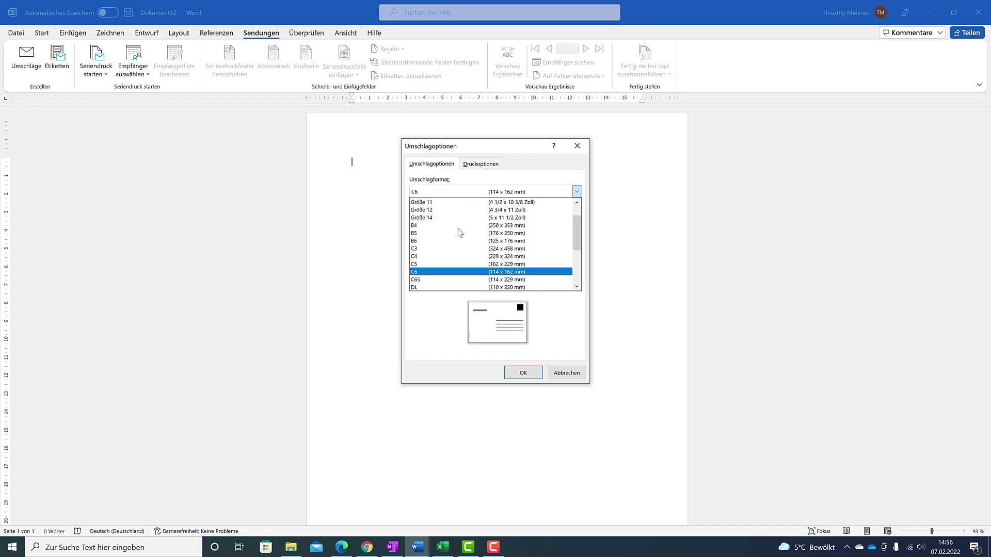
click(441, 288)
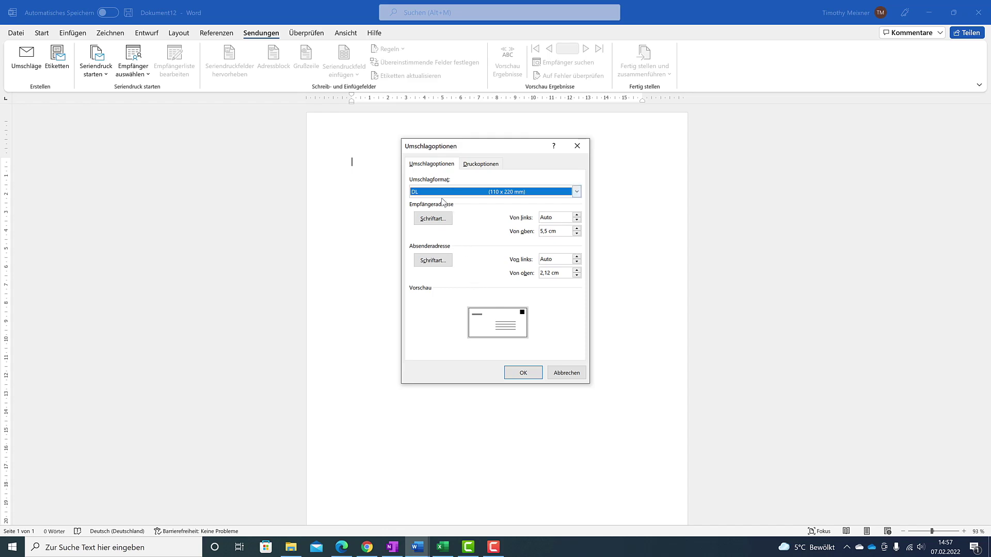
Inspect the recipient address font settings and close them without changes.
click(448, 219)
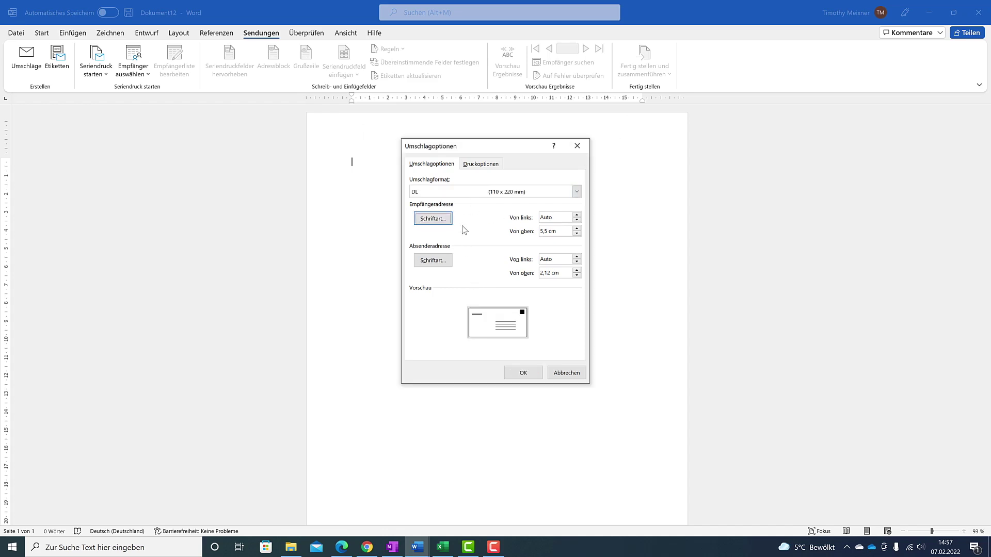
click(442, 223)
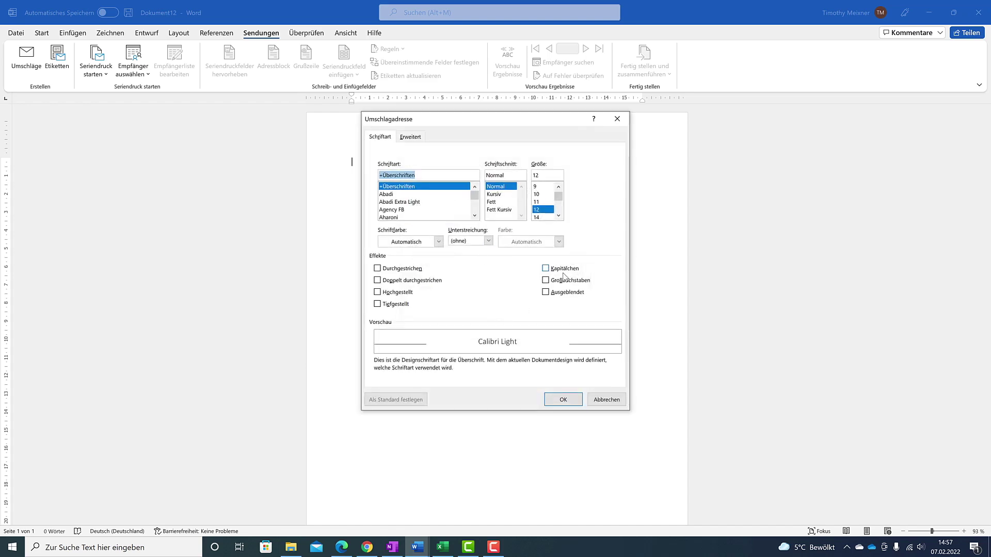
click(617, 118)
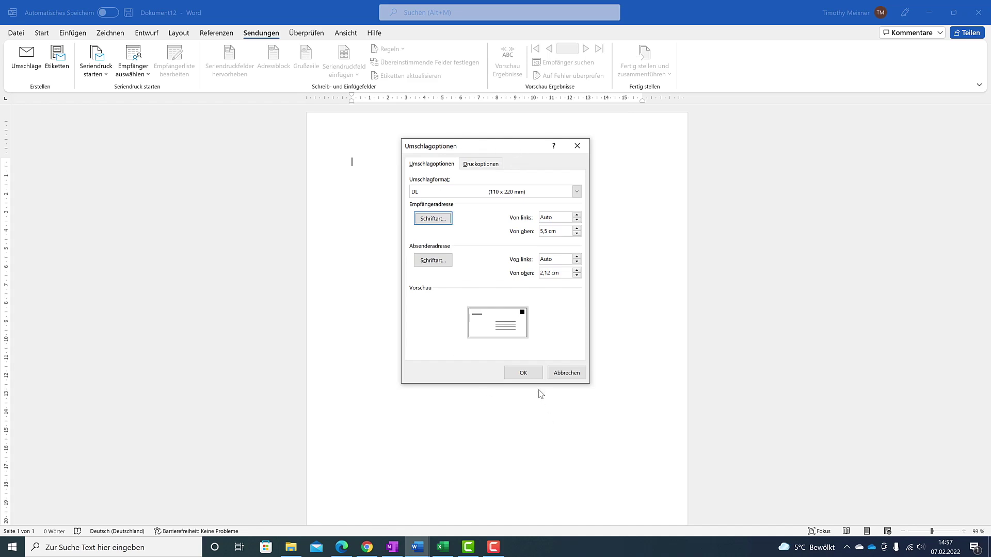
Confirm the DL envelope, complete the sender's company name and address, and zoom to fit the envelope.
click(533, 377)
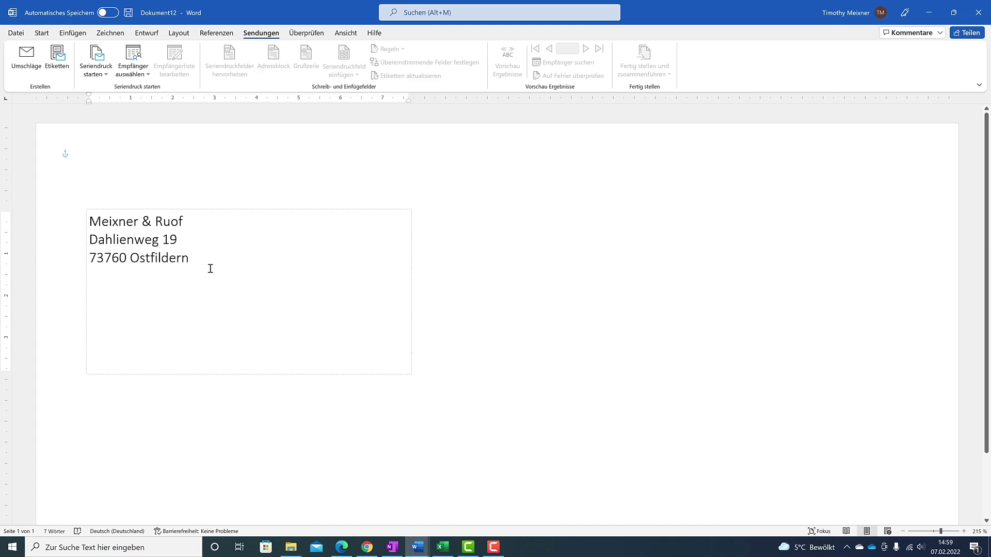
click(215, 277)
drag(941, 531, 933, 531)
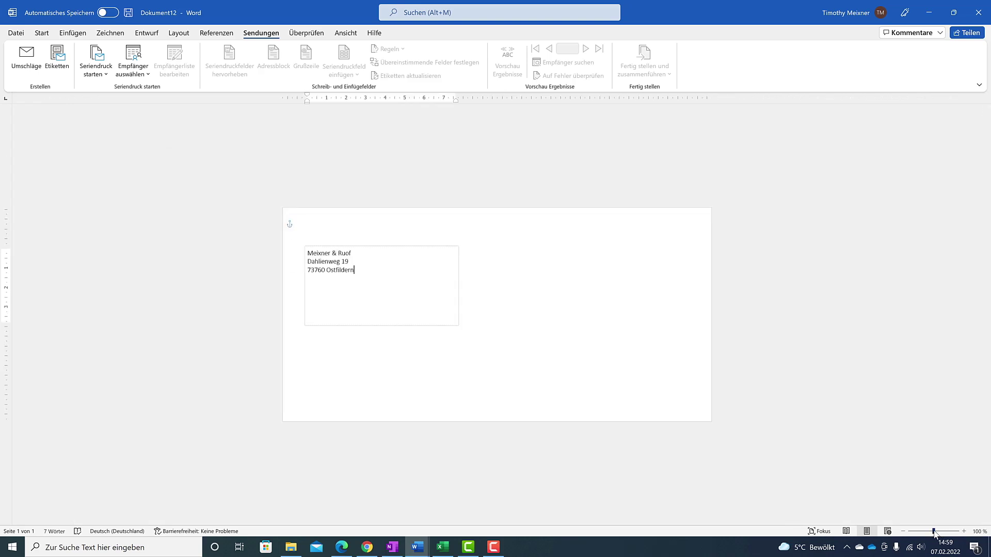
drag(934, 532, 936, 531)
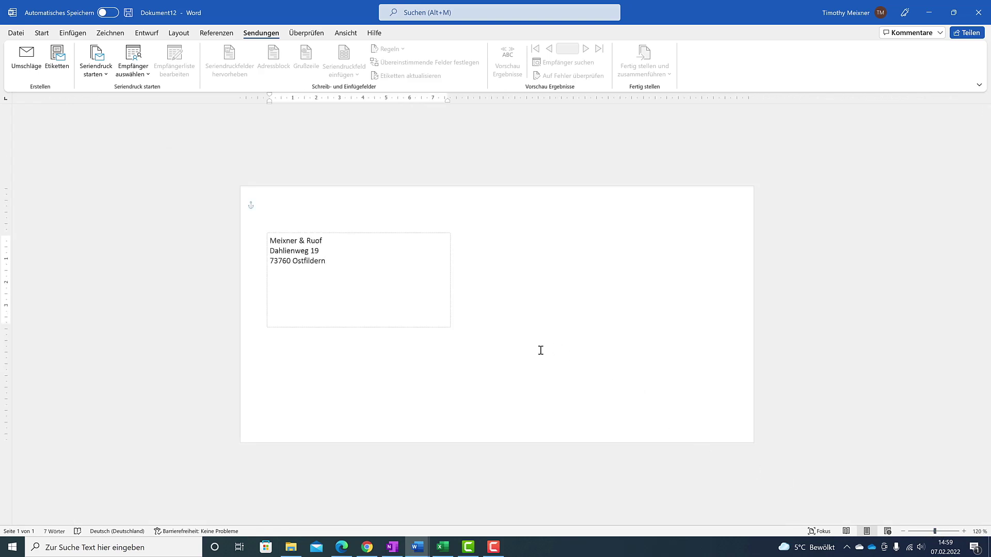
click(513, 352)
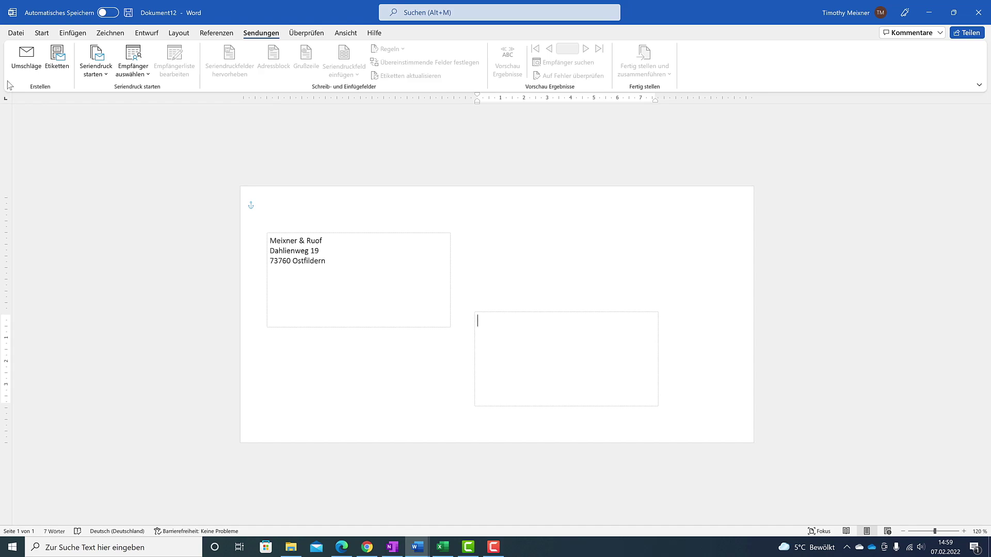
Use the Tabelle1$ sheet of Downloads\Demo Kontakte as the existing recipient list.
click(147, 78)
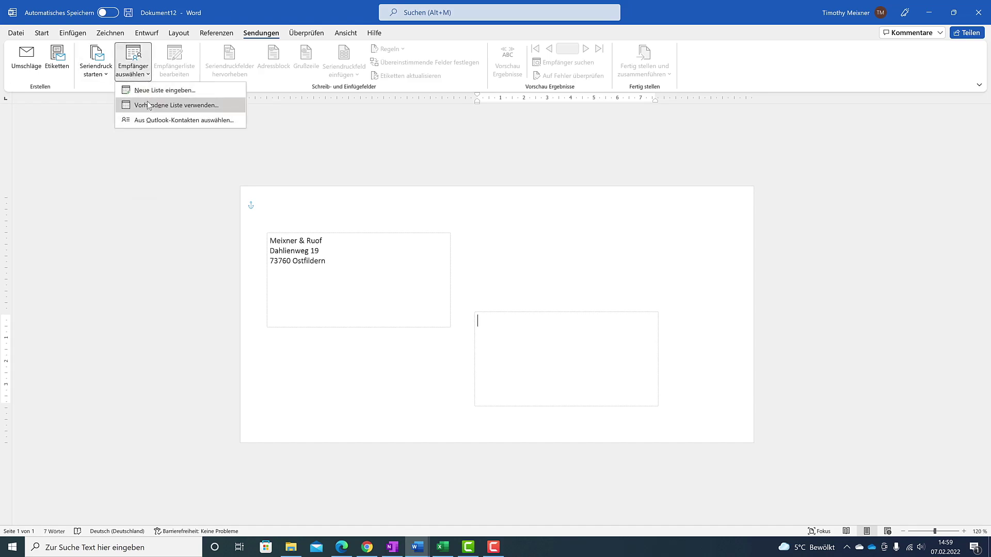
click(149, 105)
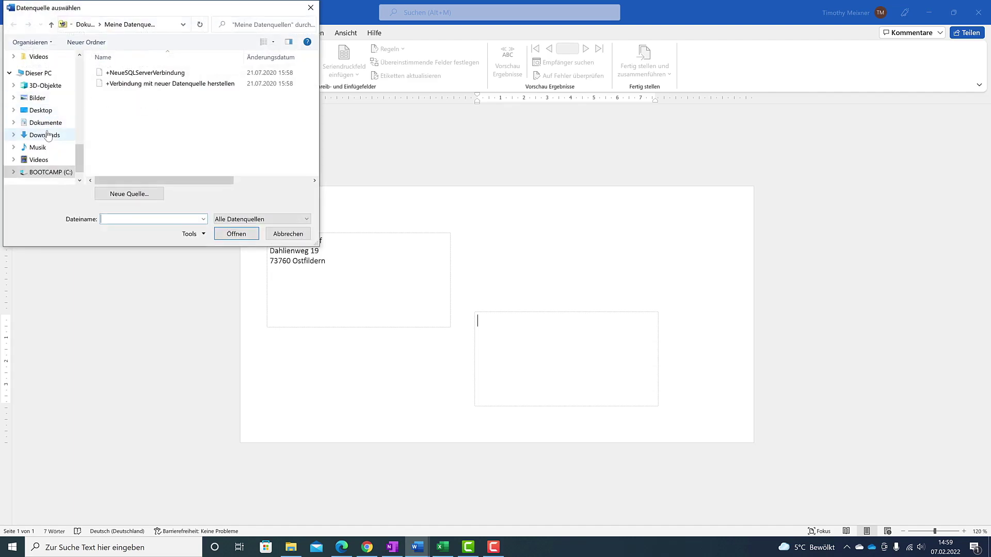
click(47, 136)
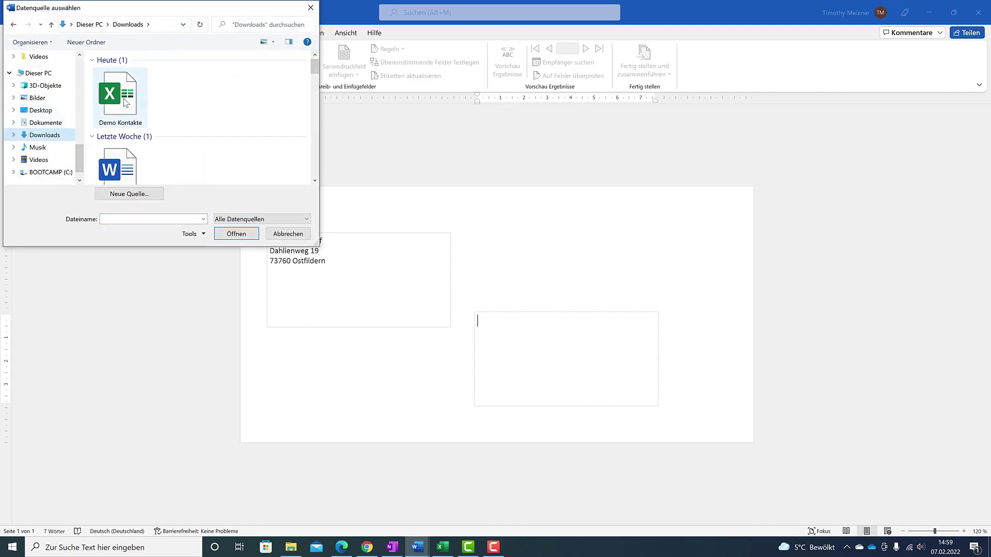
mouse_move(118, 97)
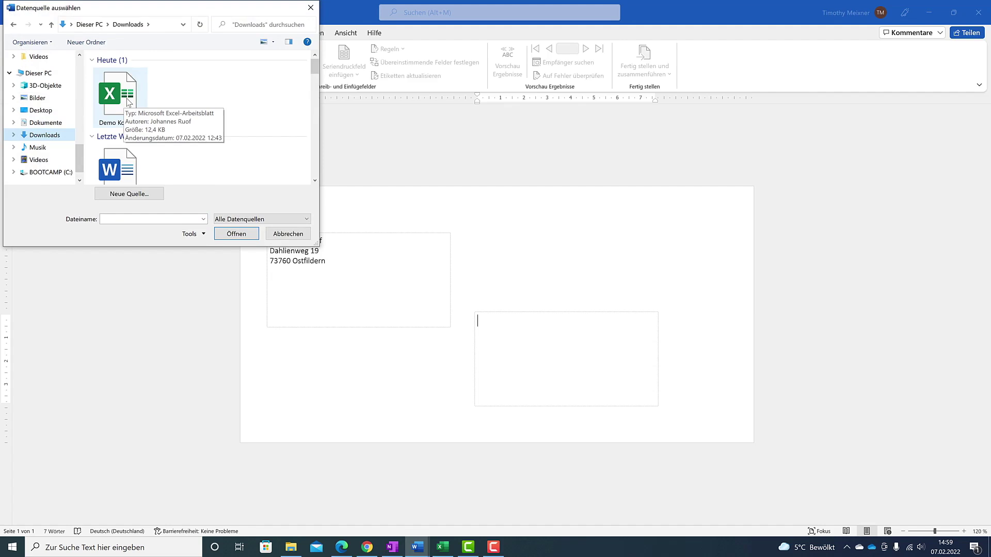
click(128, 102)
double_click(129, 101)
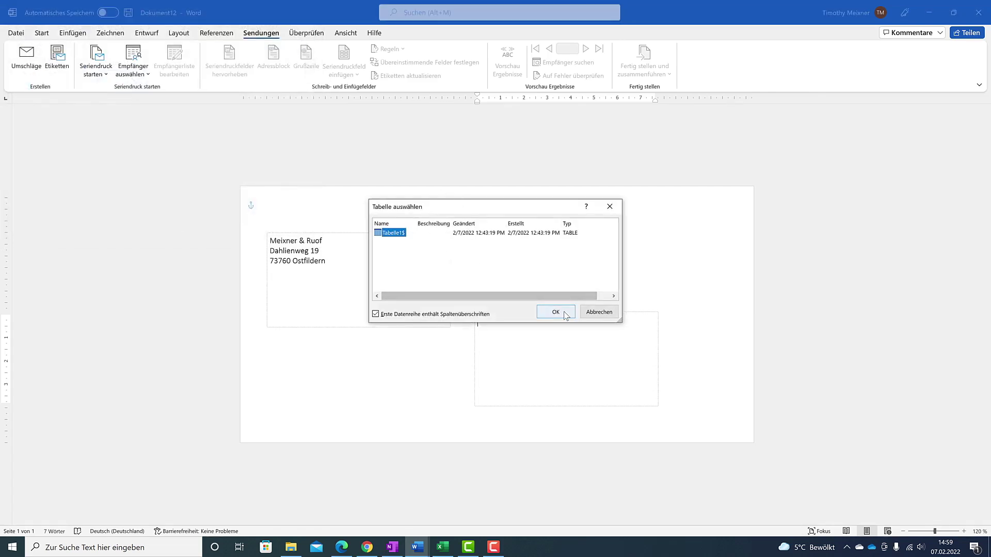
click(565, 314)
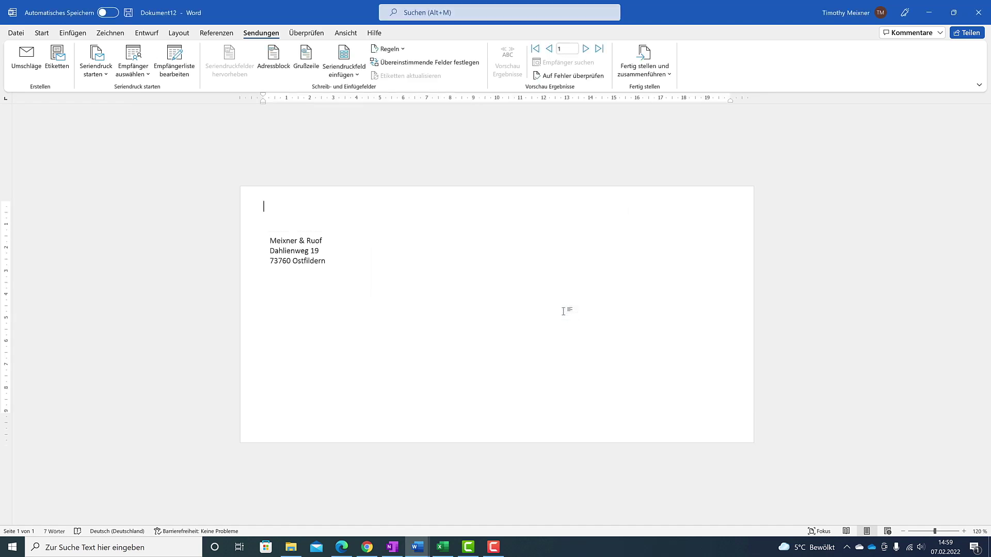
In the recipient area's address block settings, choose a first-name last-name format.
click(538, 355)
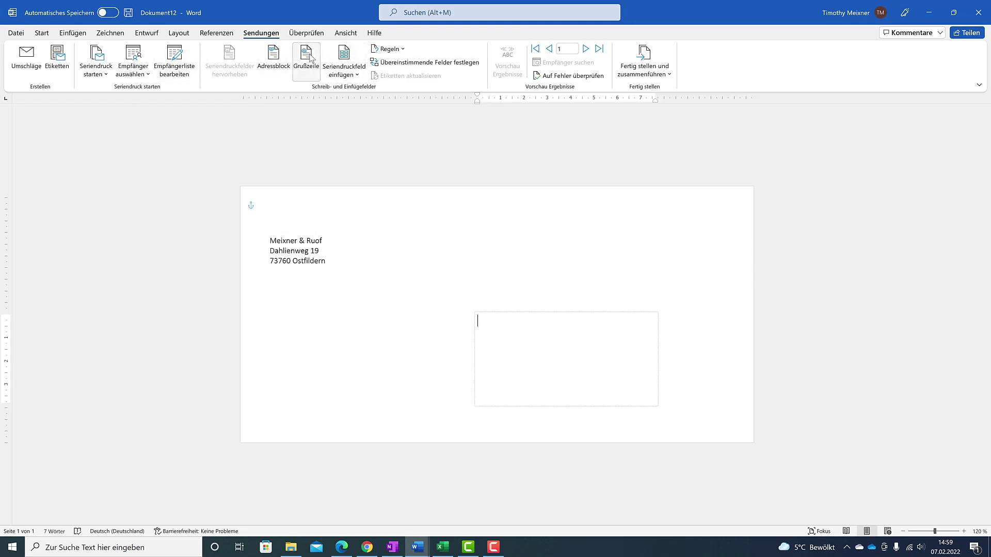
click(272, 70)
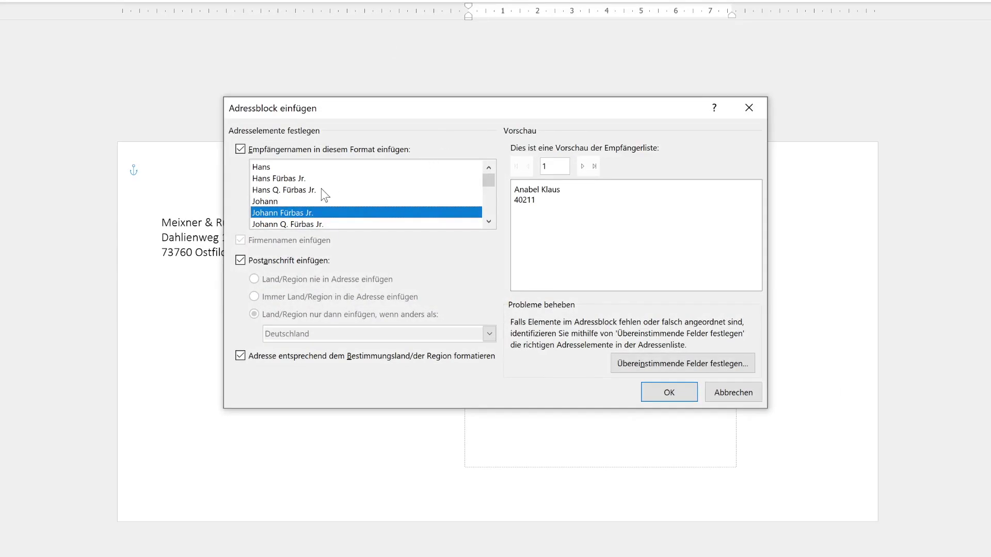
click(305, 168)
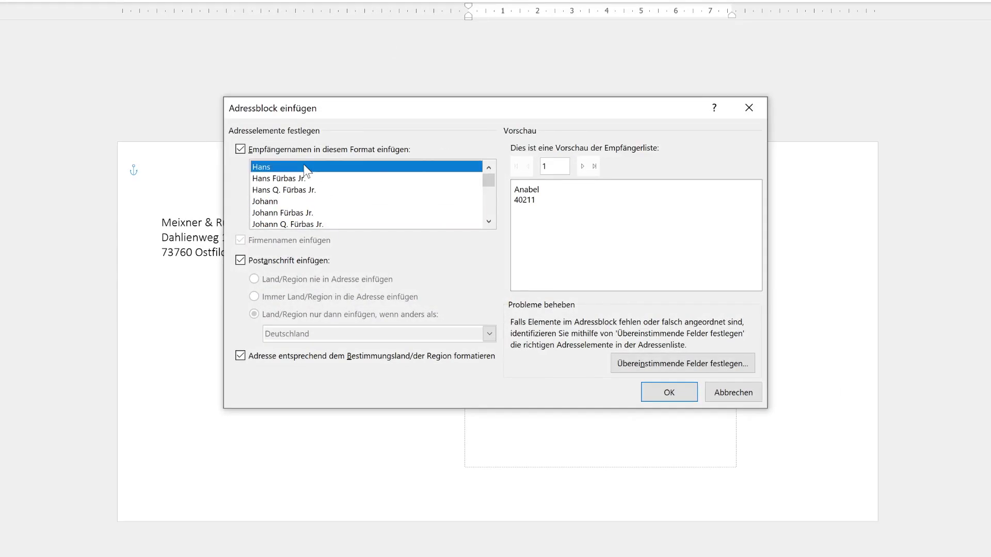
click(308, 178)
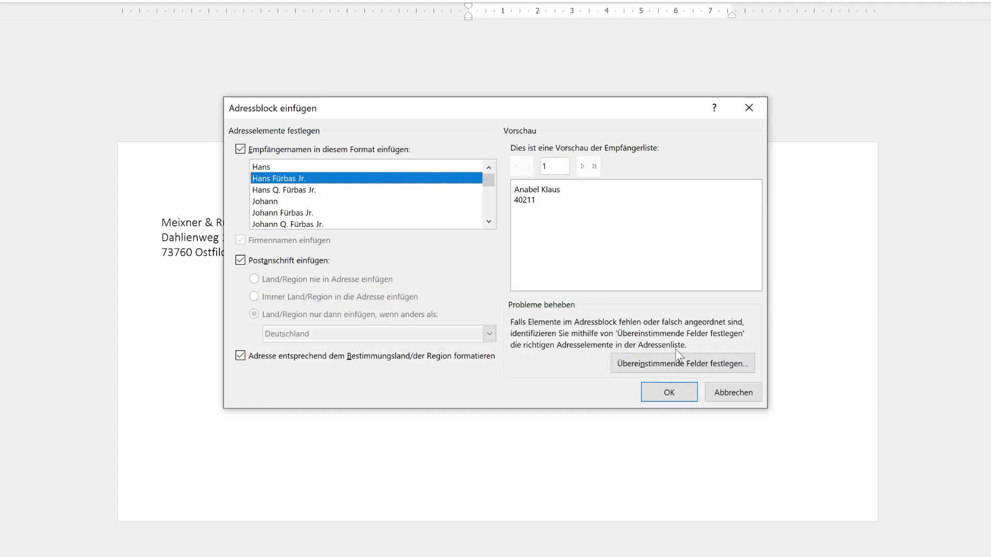
Match Ort to Stadt and Adresse 1 to Strasse/Hausnummer, then preview the next two recipients.
click(659, 362)
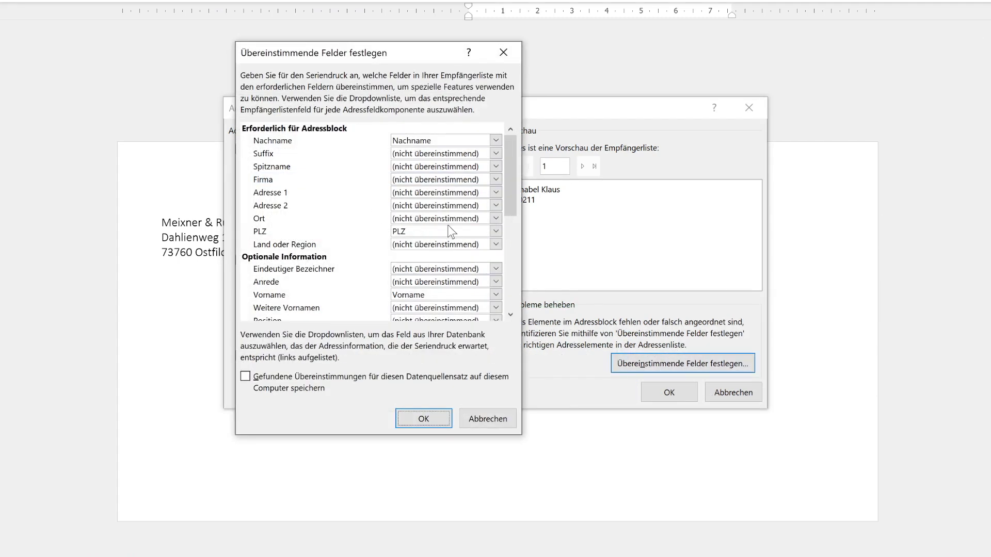
click(449, 220)
click(370, 290)
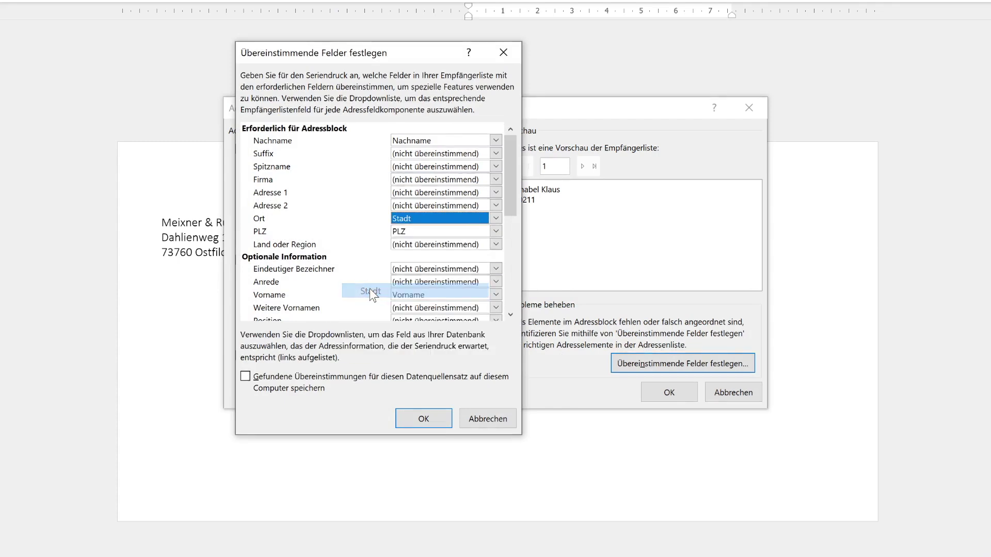
click(439, 189)
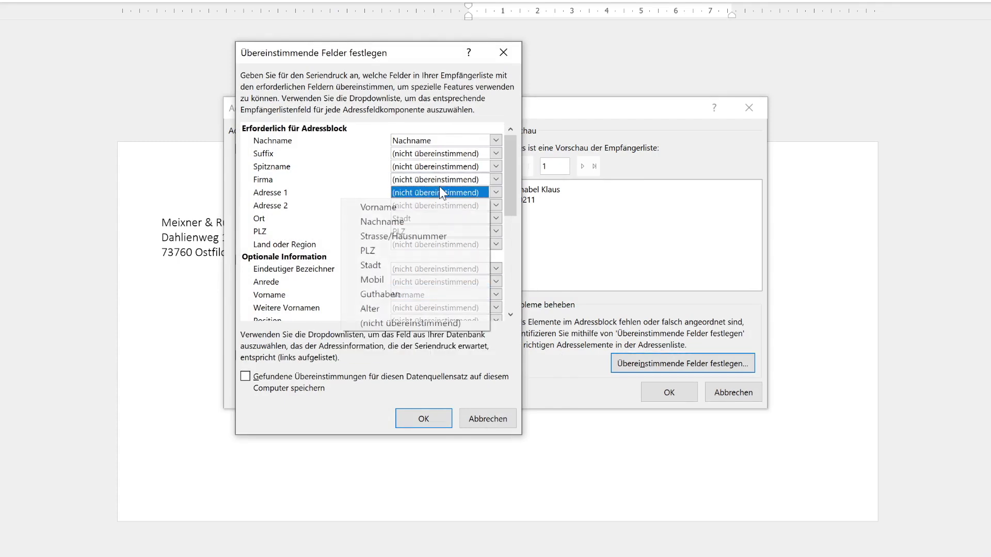
click(414, 237)
click(429, 421)
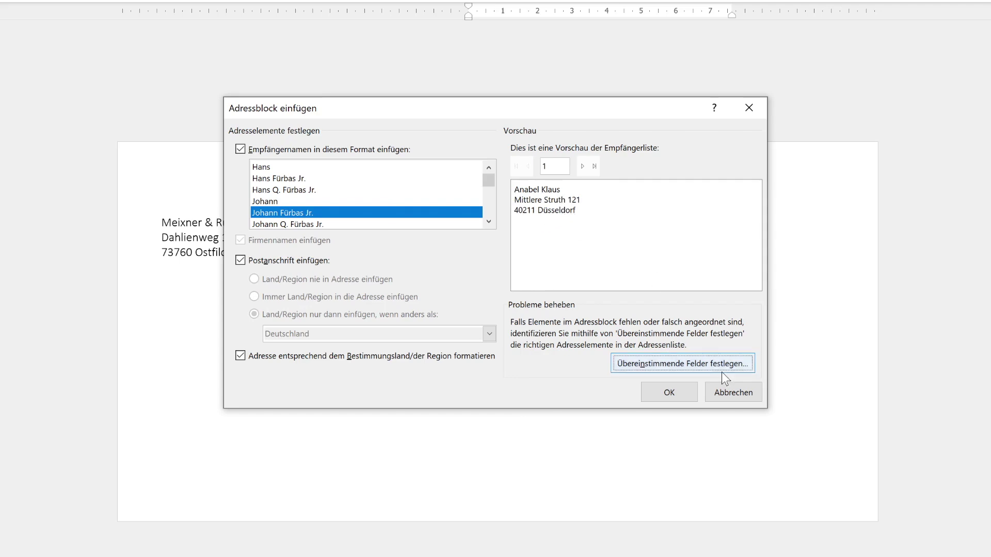
click(583, 170)
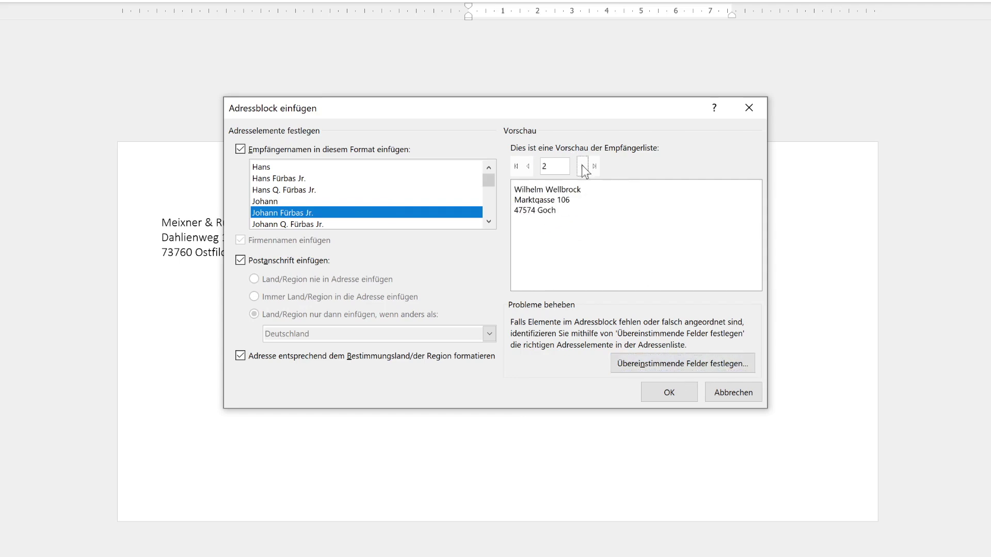
click(583, 171)
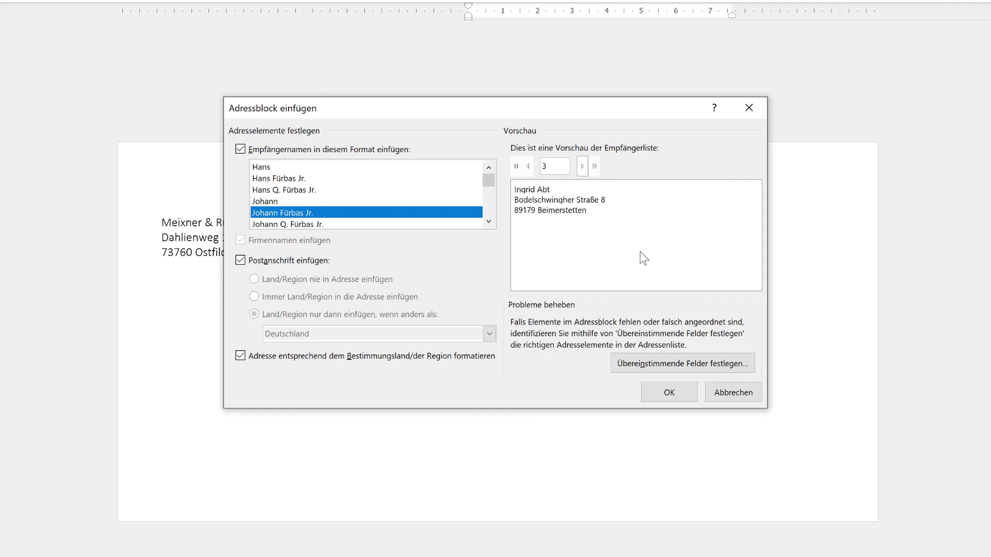
Insert the «Adresse» block into the recipient box, leaving the merge field list unused.
click(671, 389)
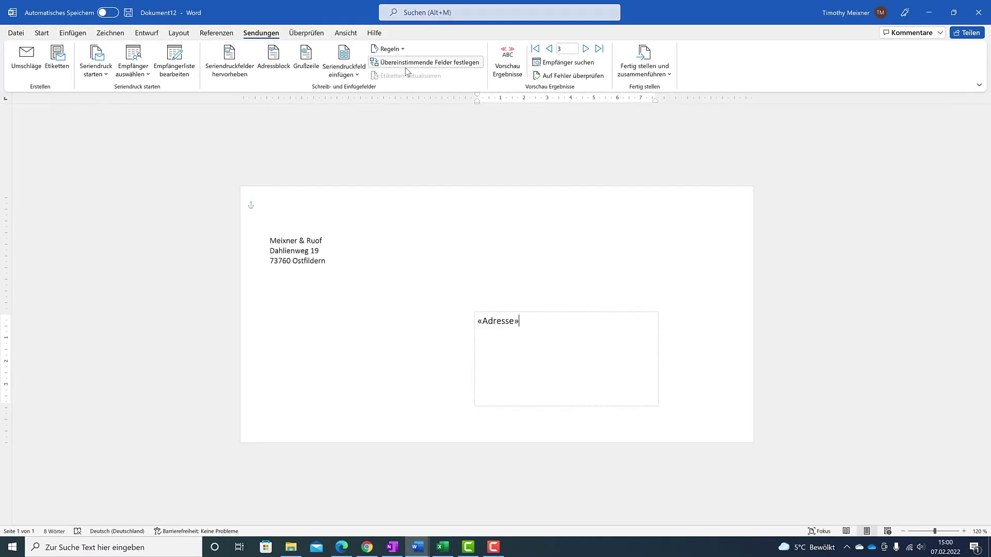
click(362, 76)
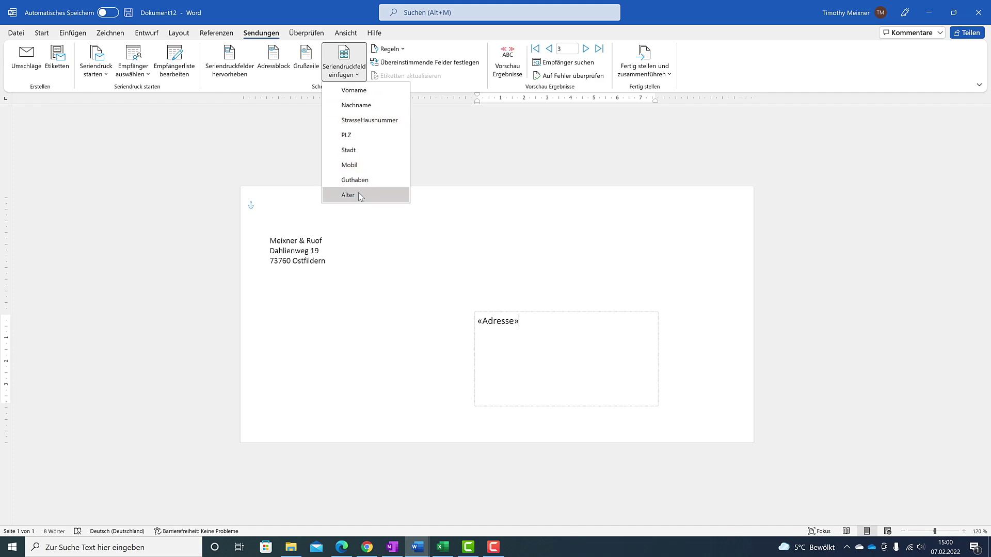
click(346, 78)
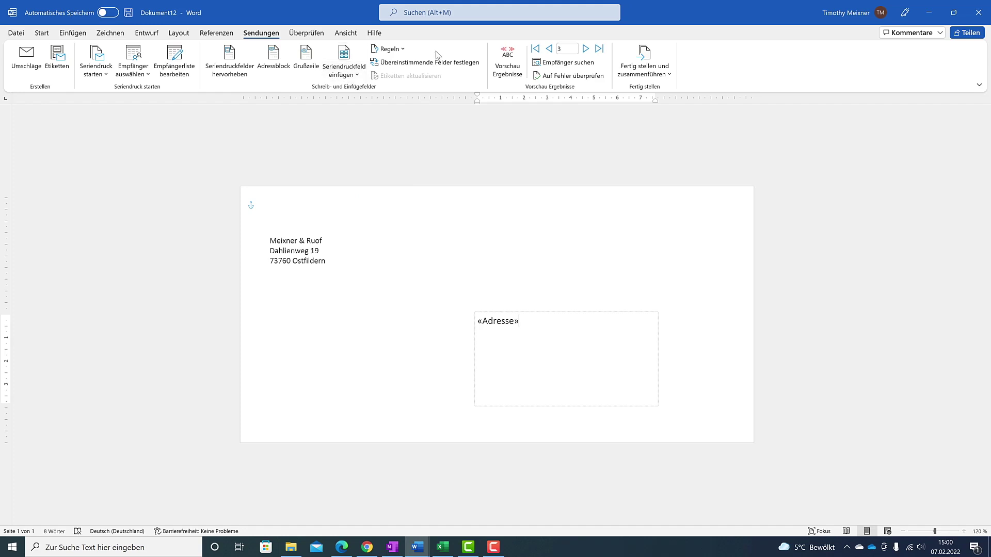
Turn on Preview Results and browse recipients from the first record forward to record 4.
click(511, 78)
click(548, 50)
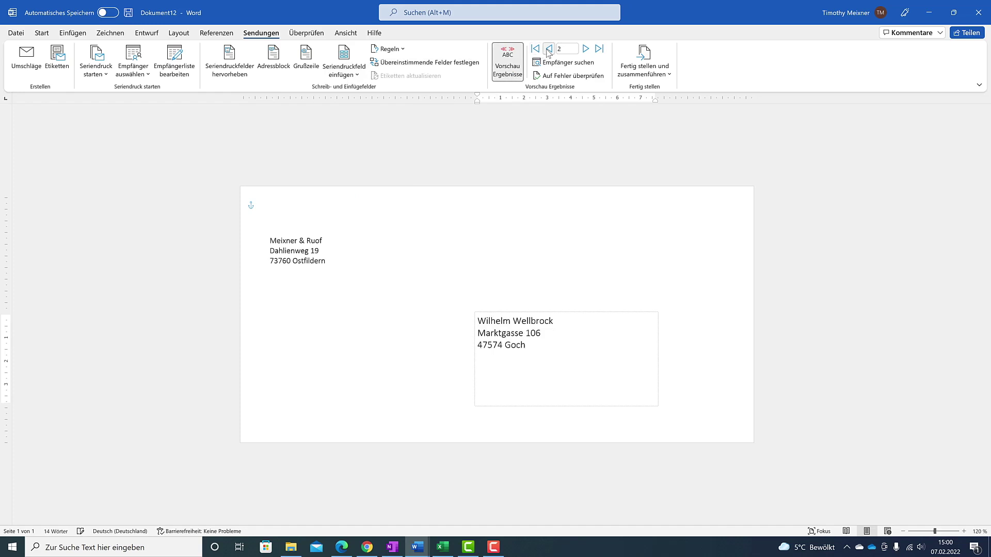
click(548, 49)
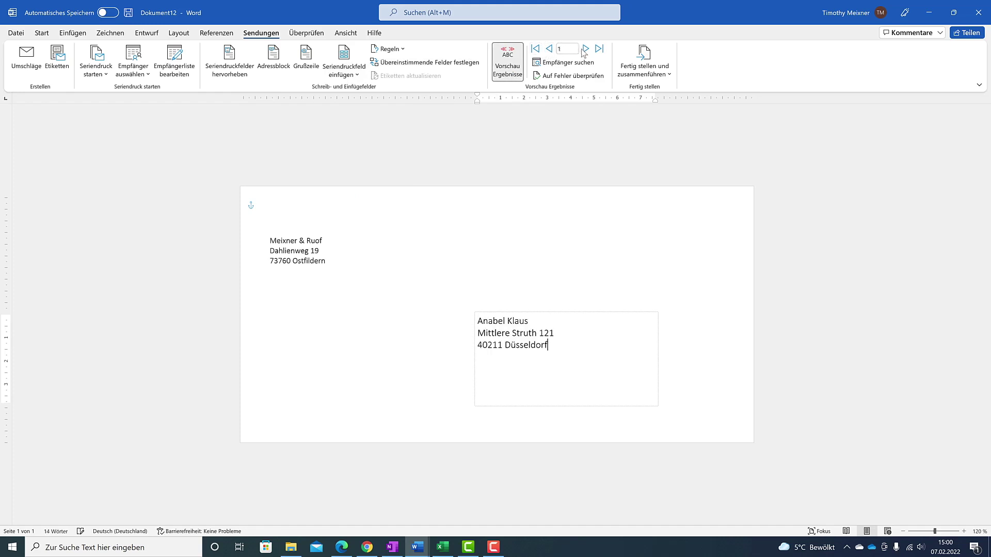
click(585, 49)
click(585, 50)
click(585, 49)
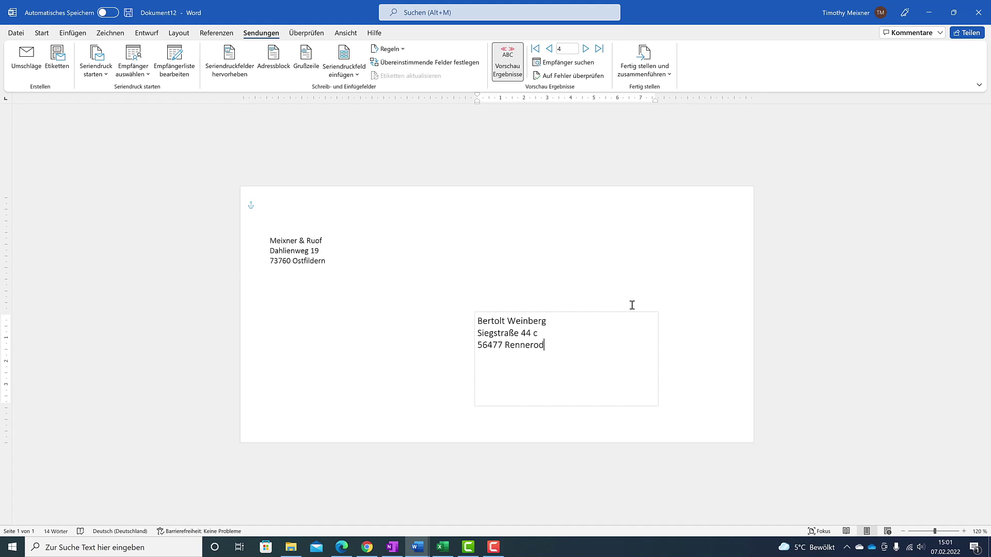
click(662, 79)
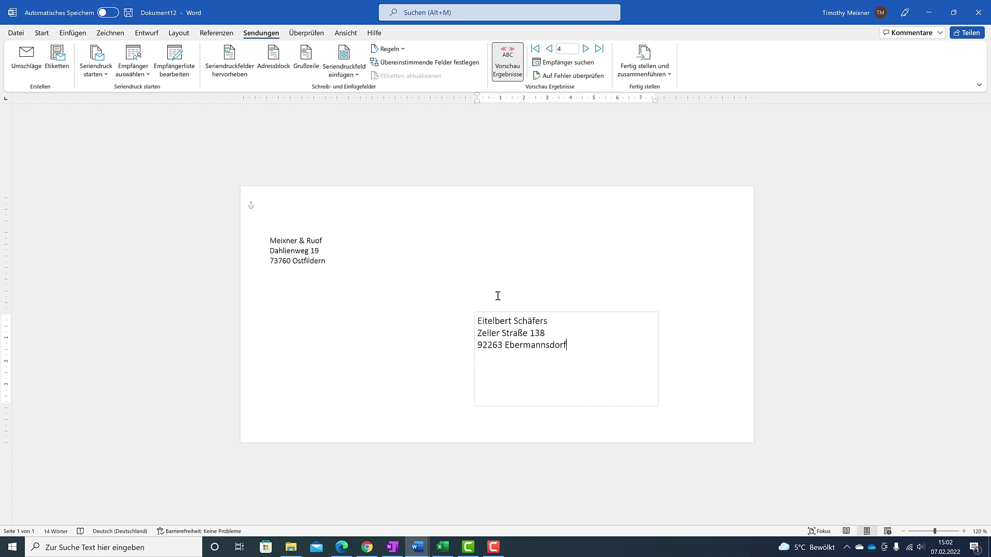
Select all the recipient address text and apply Align Right from the Home tab.
key(ctrl+a)
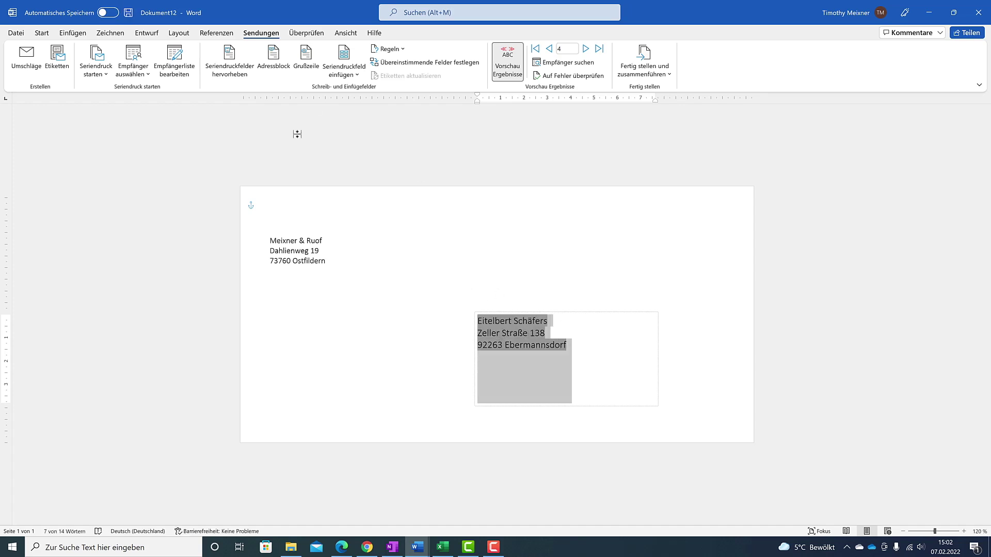
click(41, 35)
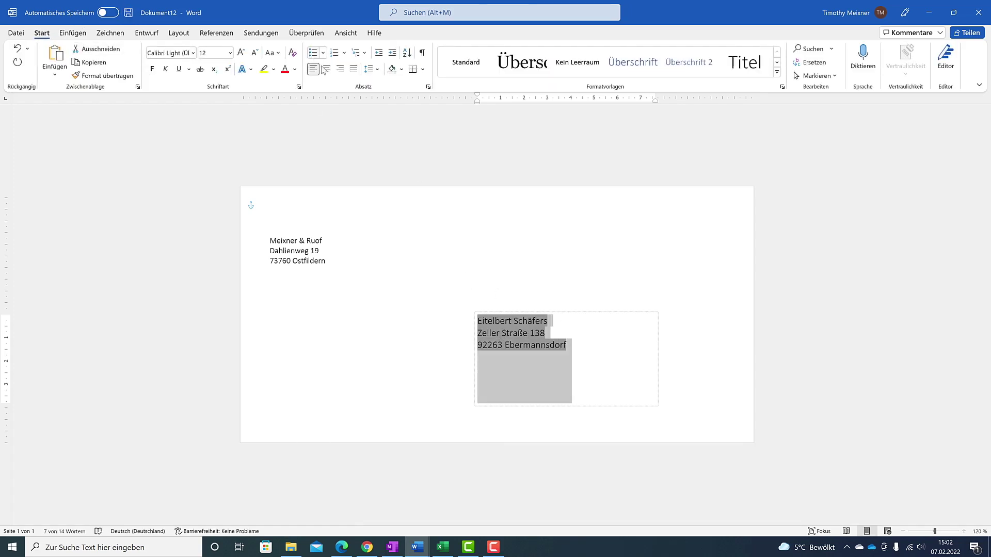
click(340, 70)
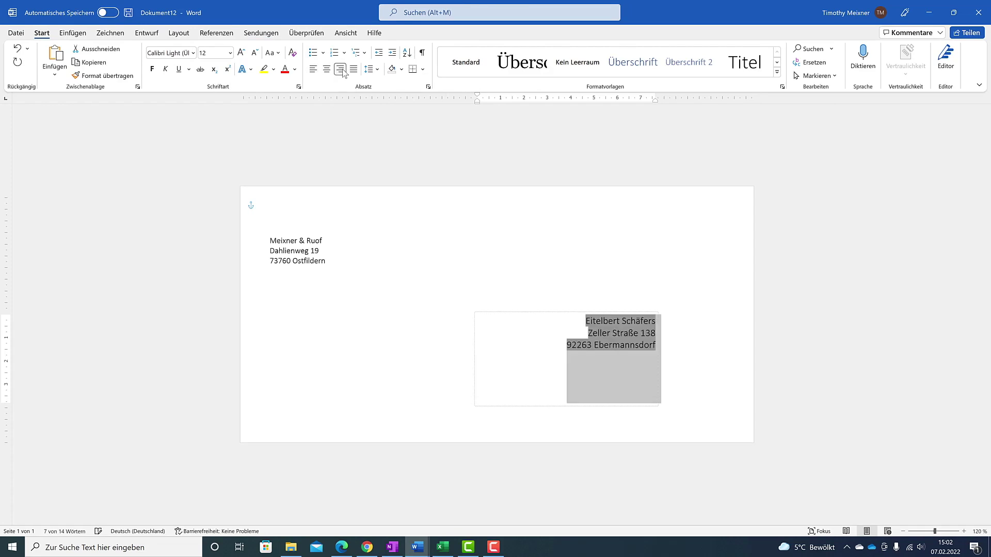
click(261, 33)
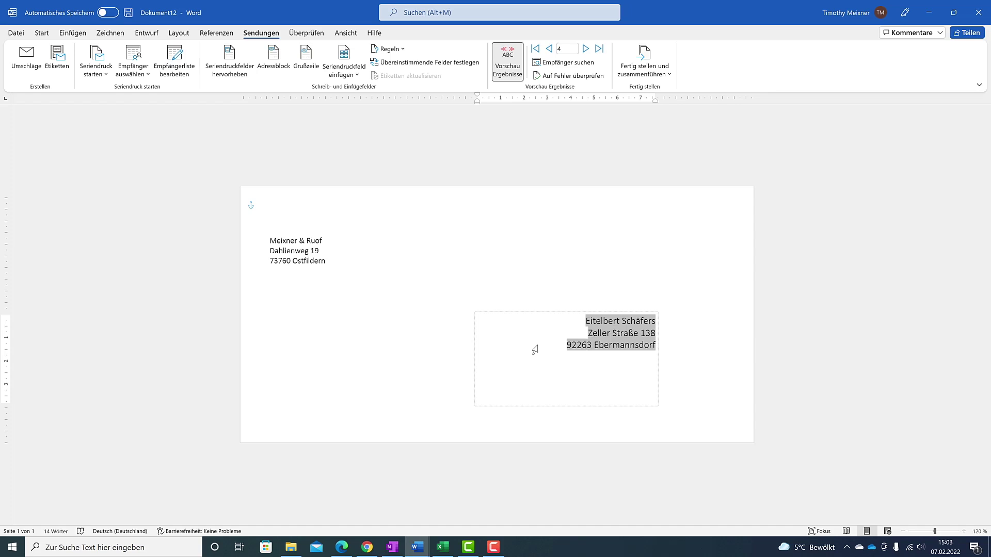
Use Edit Individual Documents with All records to create the merged Umschläge5 document.
click(664, 75)
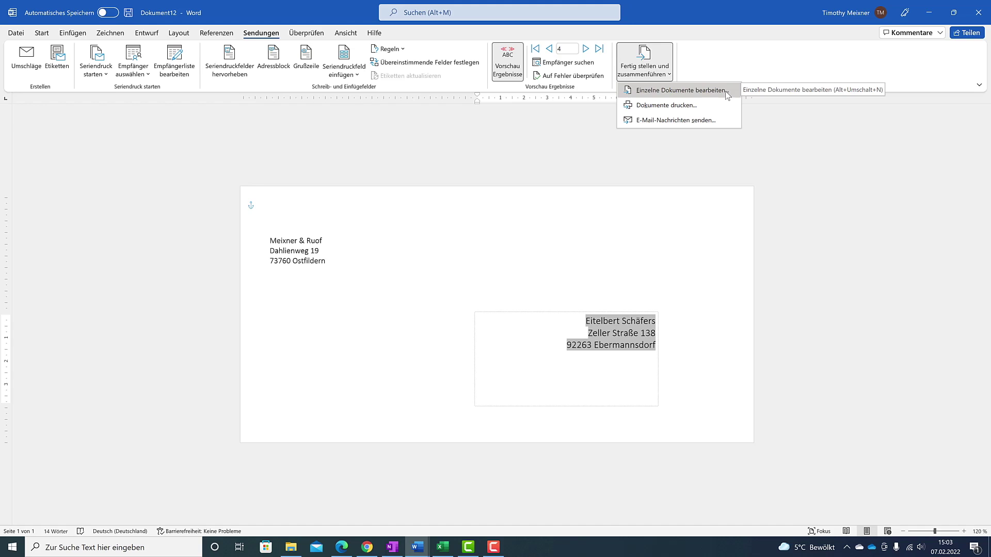
click(681, 91)
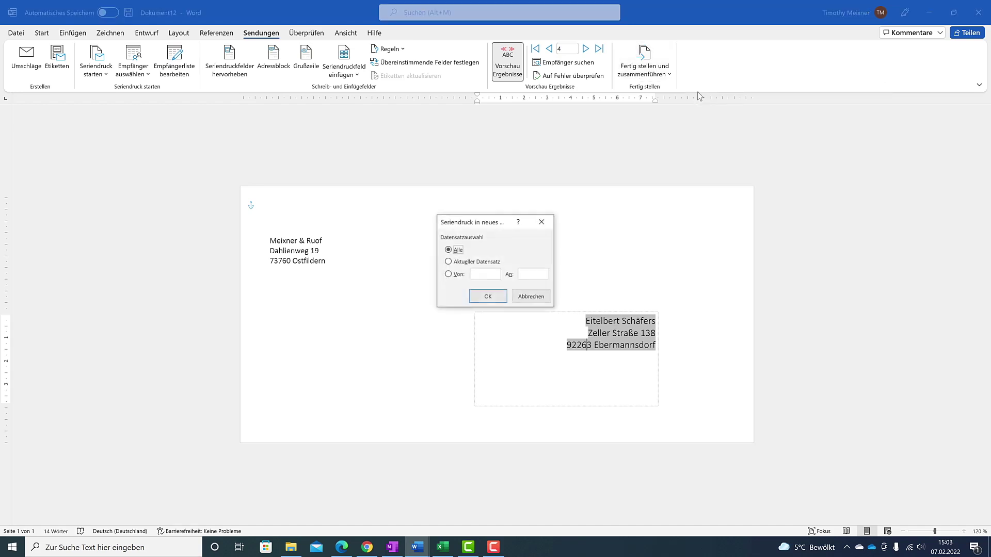
click(487, 297)
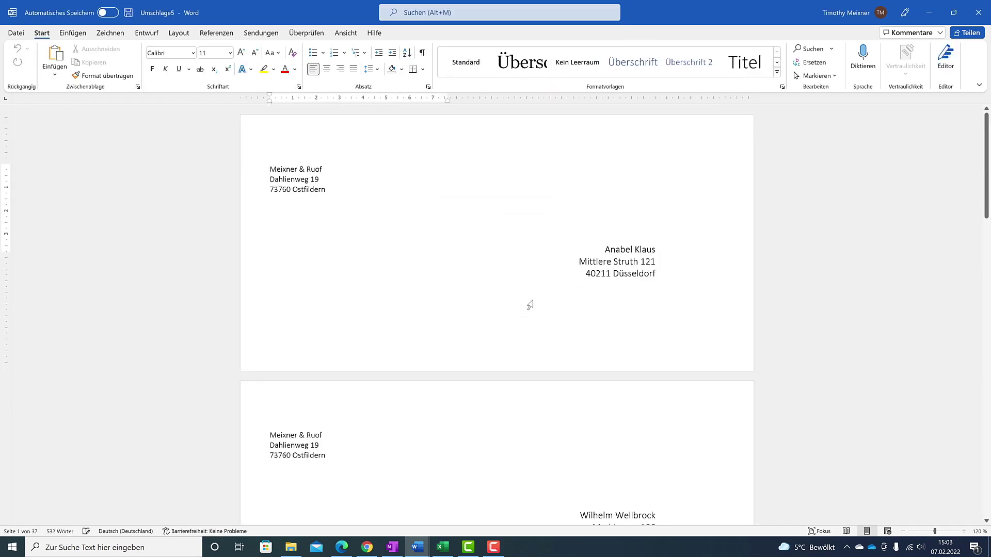
Scroll through the merged envelopes, then zoom out to 30% to see all 39 pages.
scroll(555, 245, down, 3)
scroll(555, 245, down, 1)
scroll(613, 348, down, 2)
scroll(597, 347, down, 1)
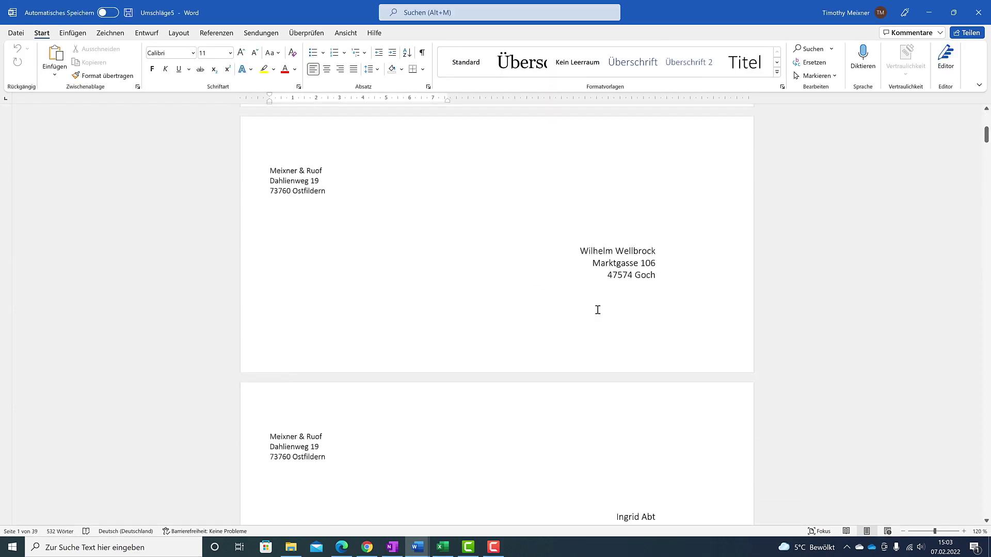
scroll(598, 310, down, 3)
scroll(599, 323, down, 2)
scroll(586, 332, down, 3)
scroll(585, 331, down, 1)
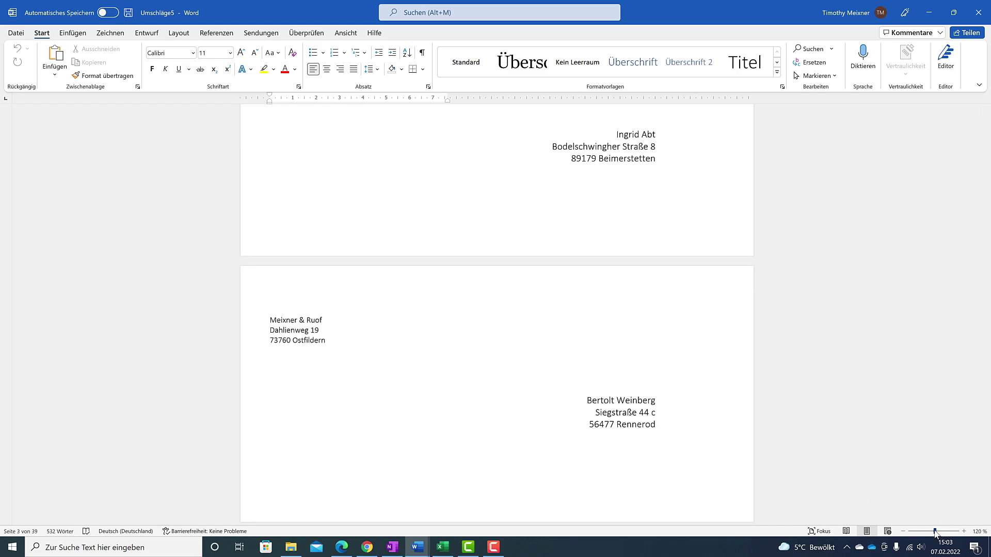
drag(936, 535, 914, 531)
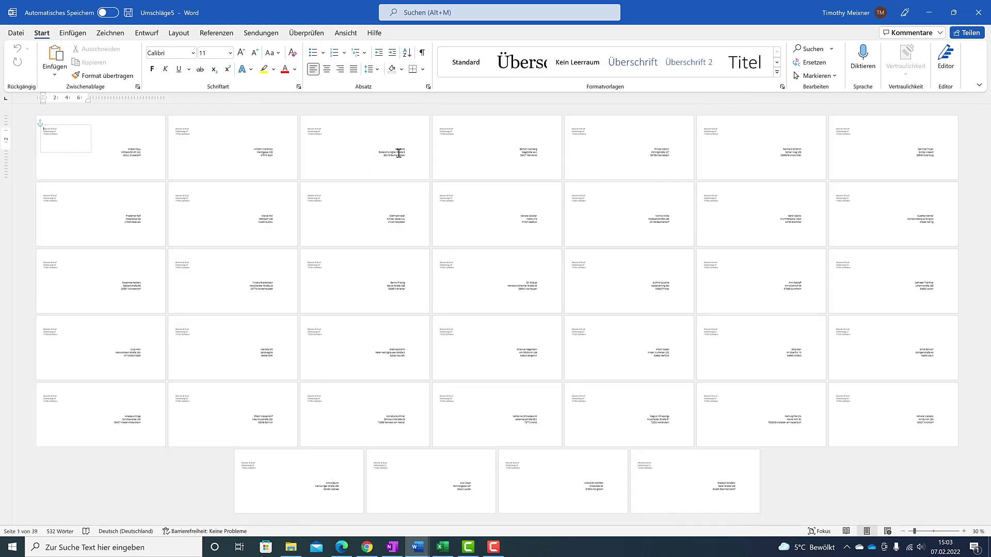